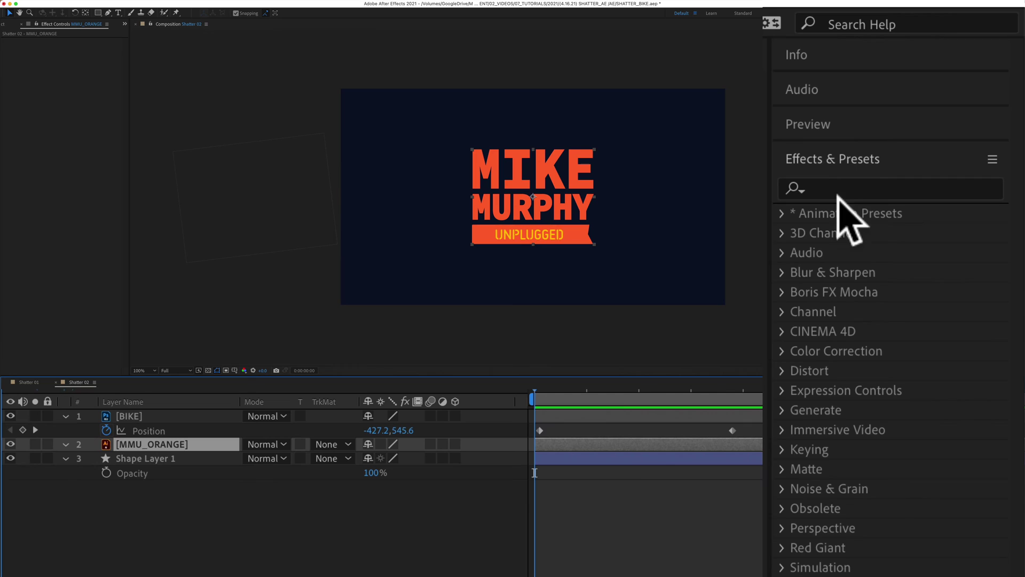
Show the Effects & Presets panel, search 'shatt', and drop Shatter onto the MMU_ORANGE logo
left_click(840, 159)
left_click(841, 159)
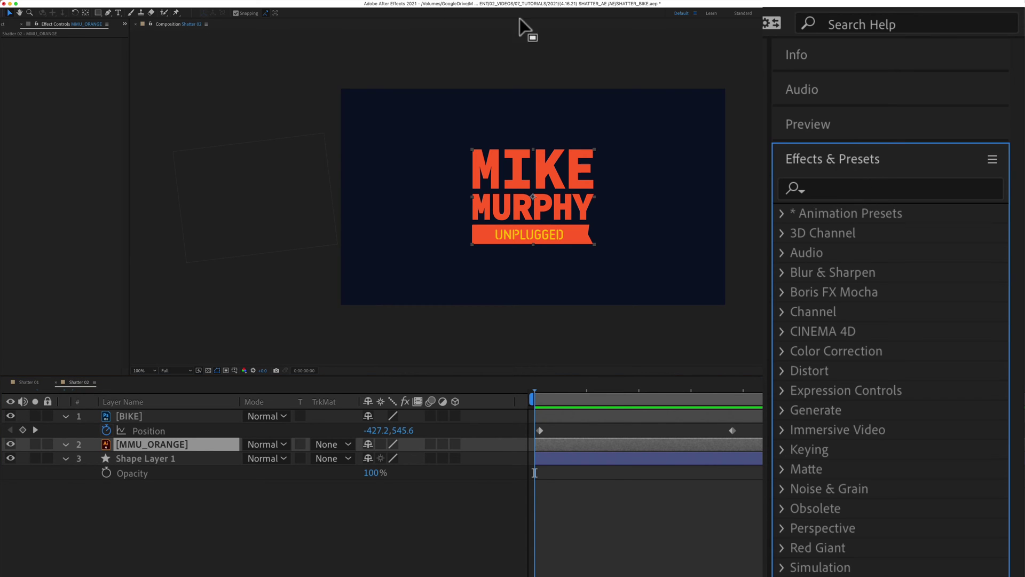
left_click(237, 4)
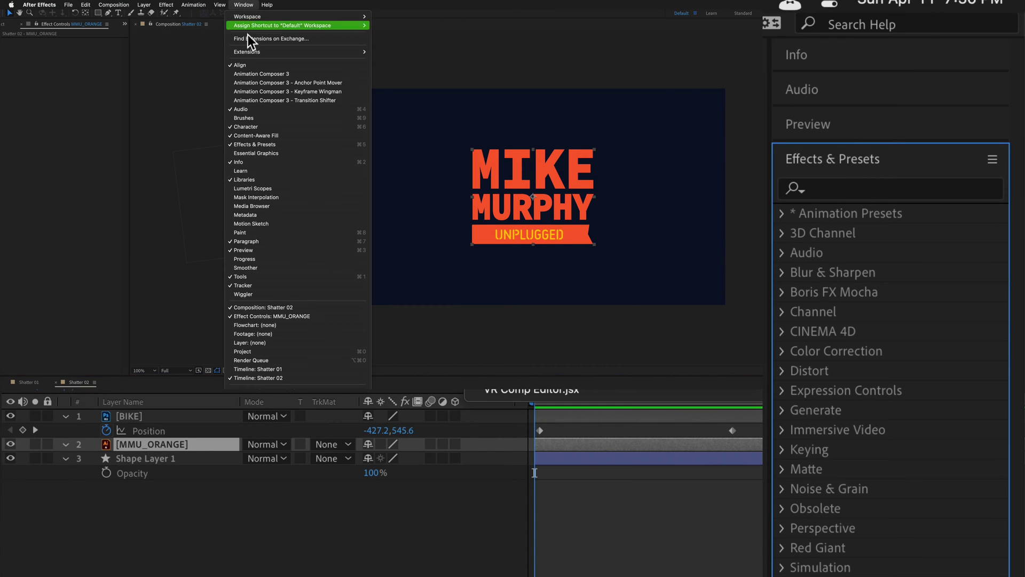
left_click(267, 146)
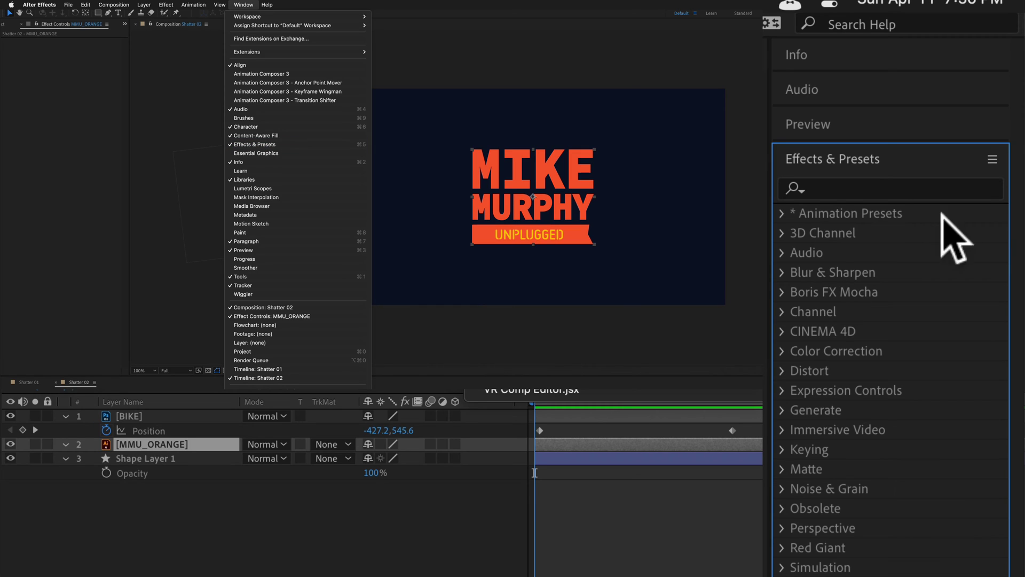
left_click(880, 188)
type("shatt")
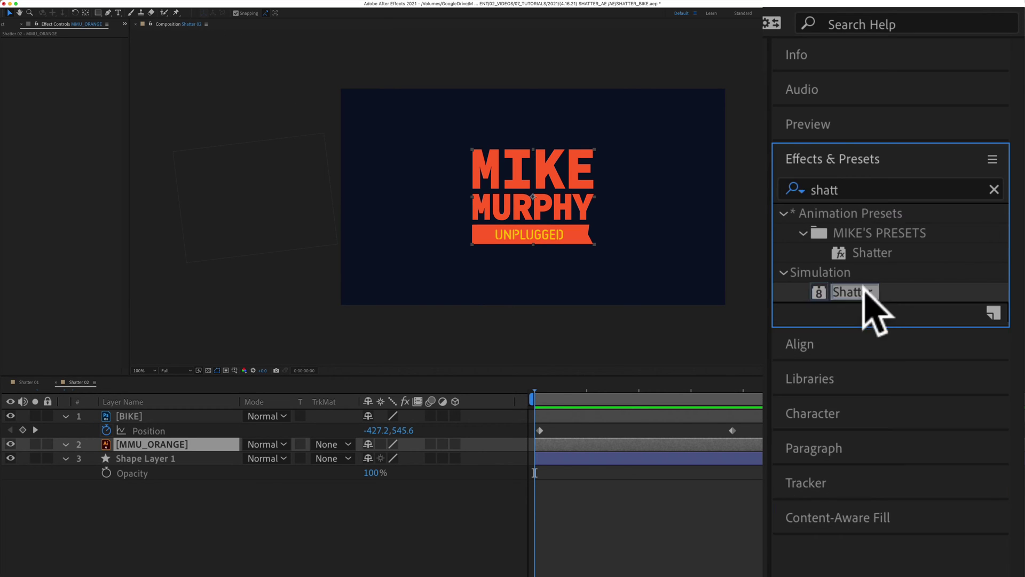
left_click_drag(854, 291, 532, 196)
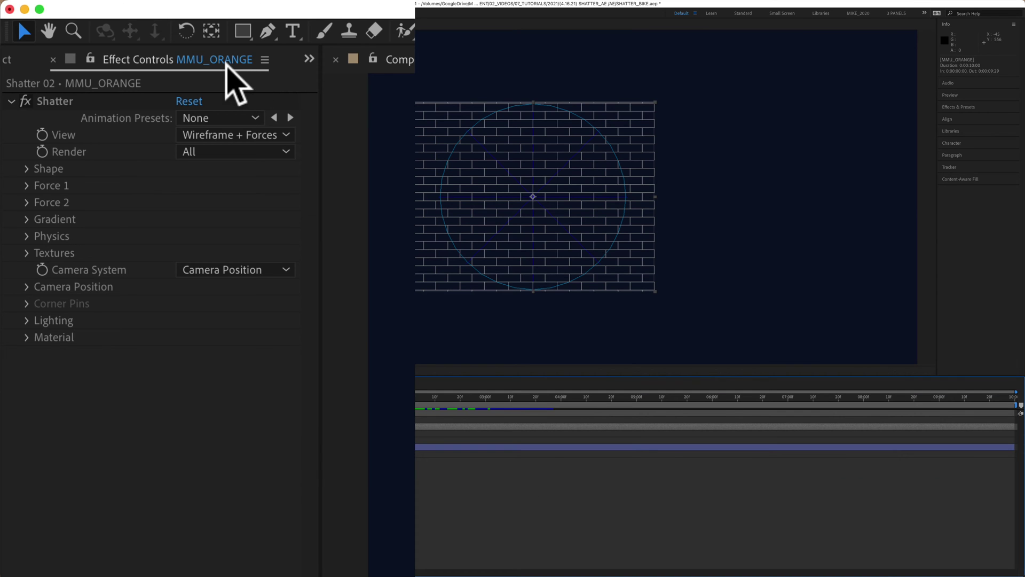
Switch Shatter's View from wireframe to Rendered and scrub 12 frames to preview the break
left_click(80, 135)
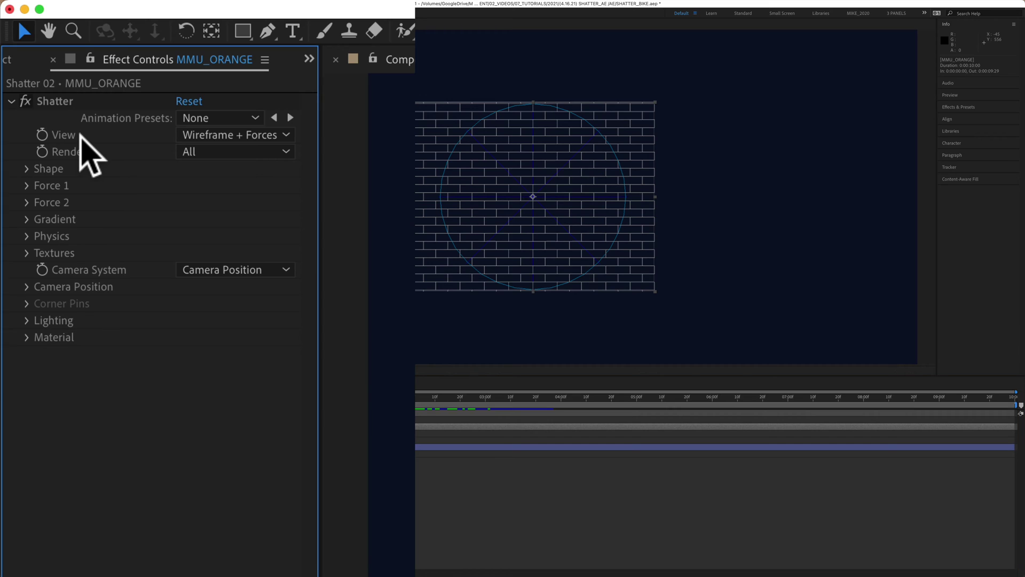
left_click(287, 135)
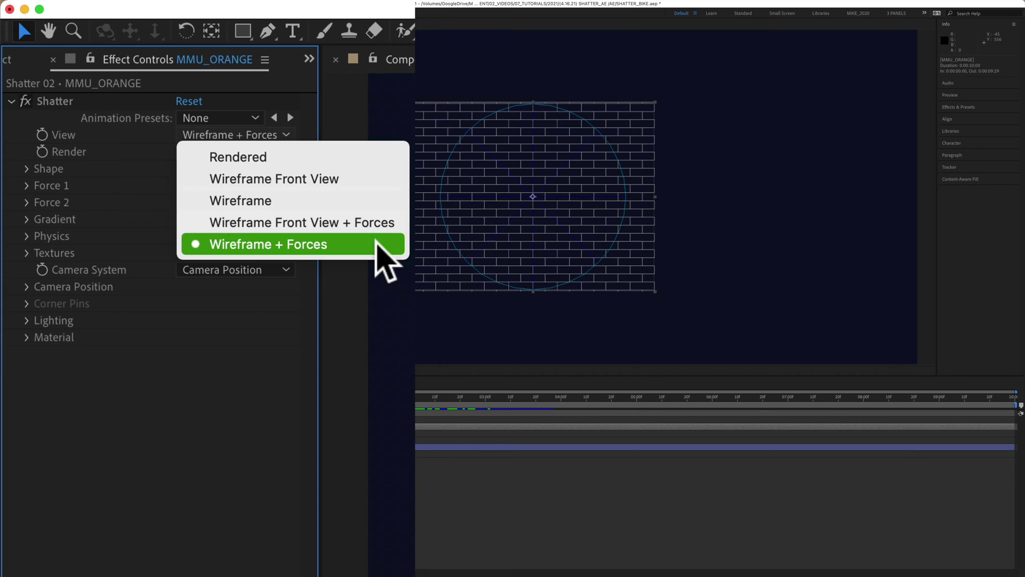
left_click(381, 158)
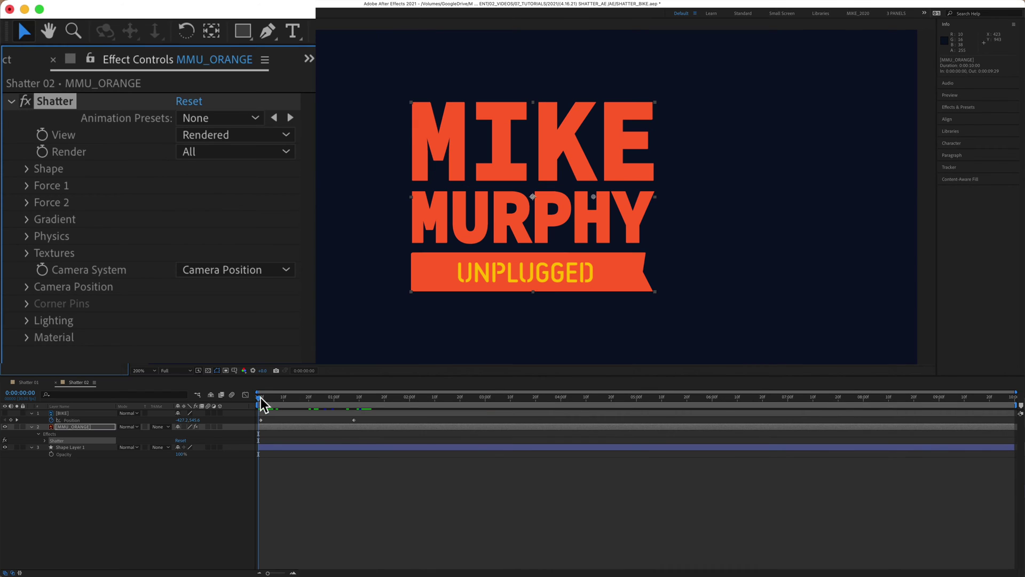
left_click_drag(260, 397, 356, 399)
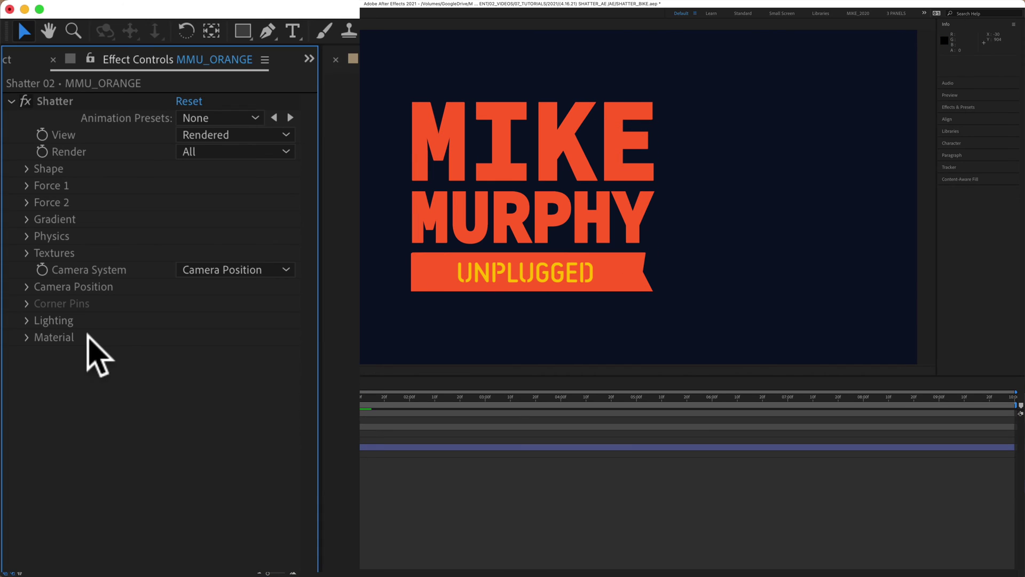
Set the Shatter Shape pattern to Glass with Repetitions at 30
left_click(26, 168)
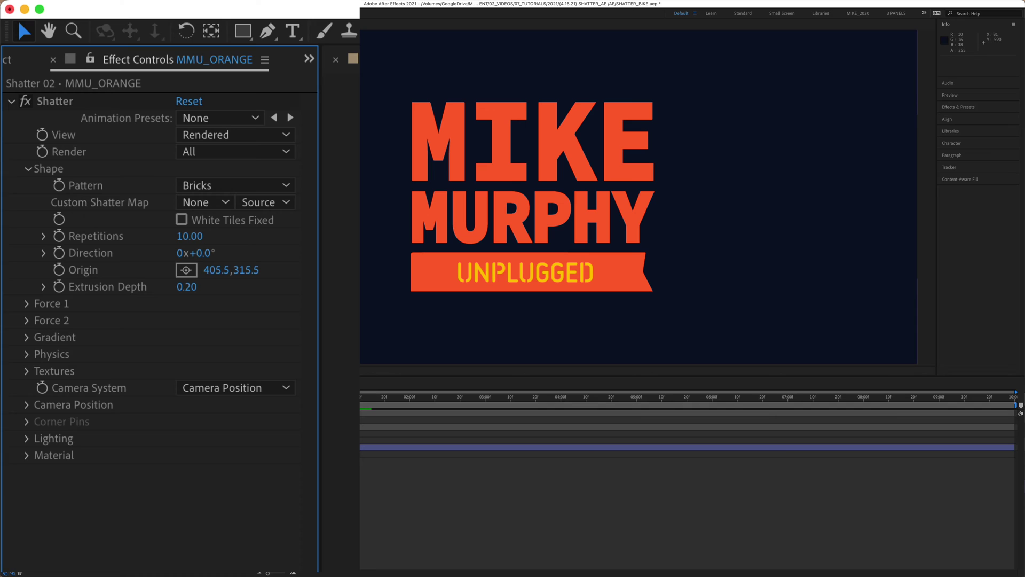
left_click(235, 185)
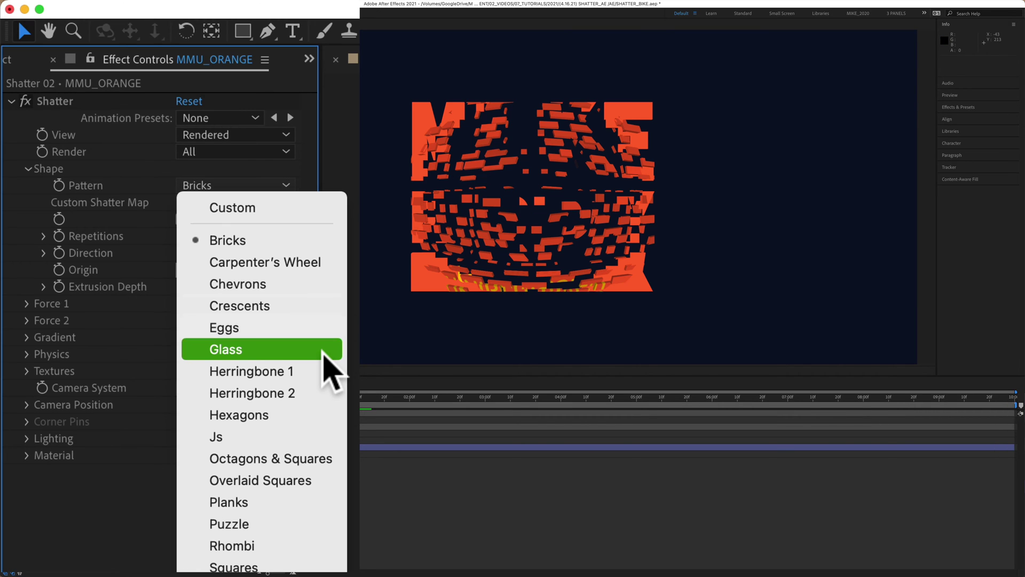
left_click(331, 347)
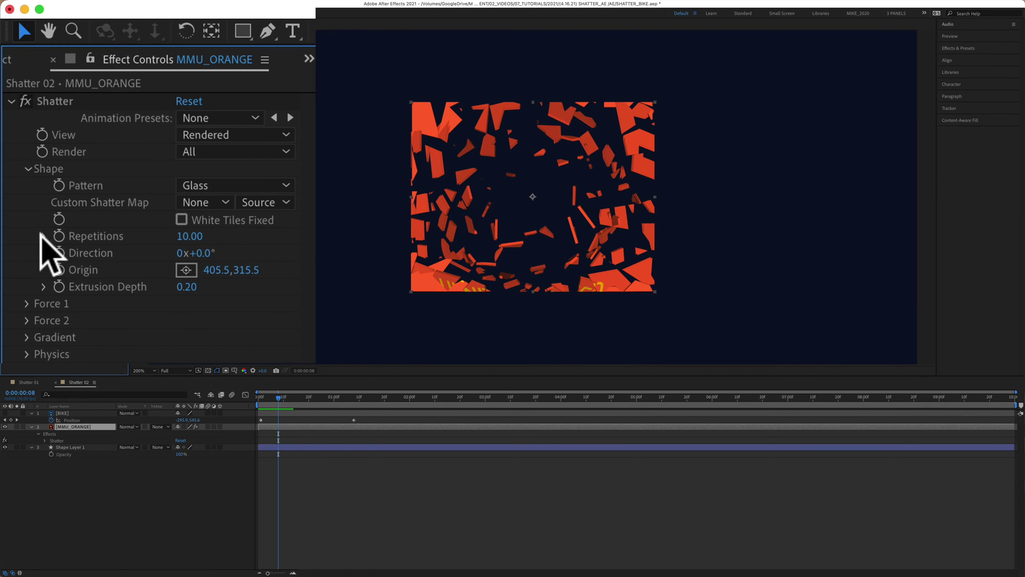
left_click(43, 236)
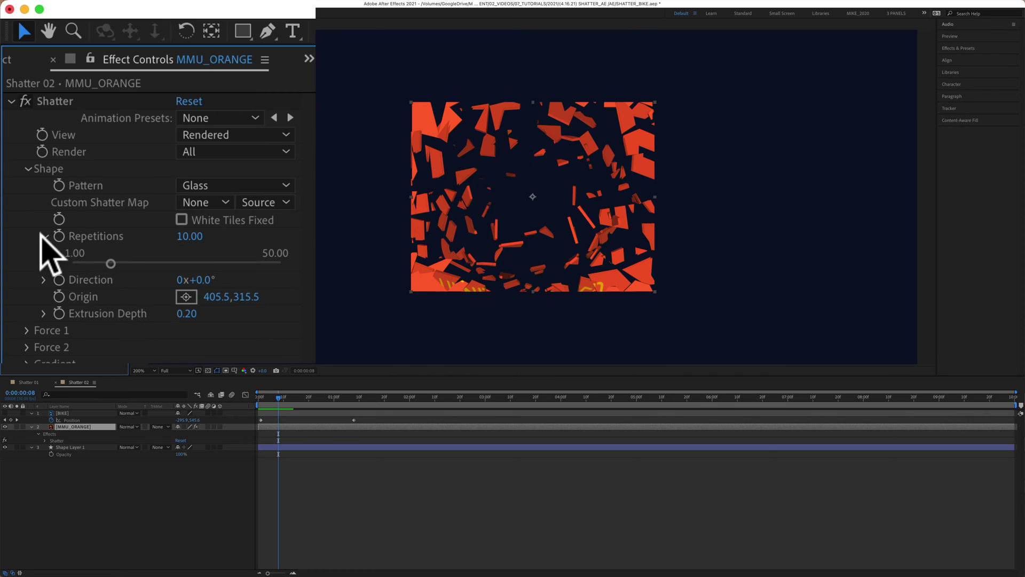
left_click(186, 237)
type("30")
key("Return")
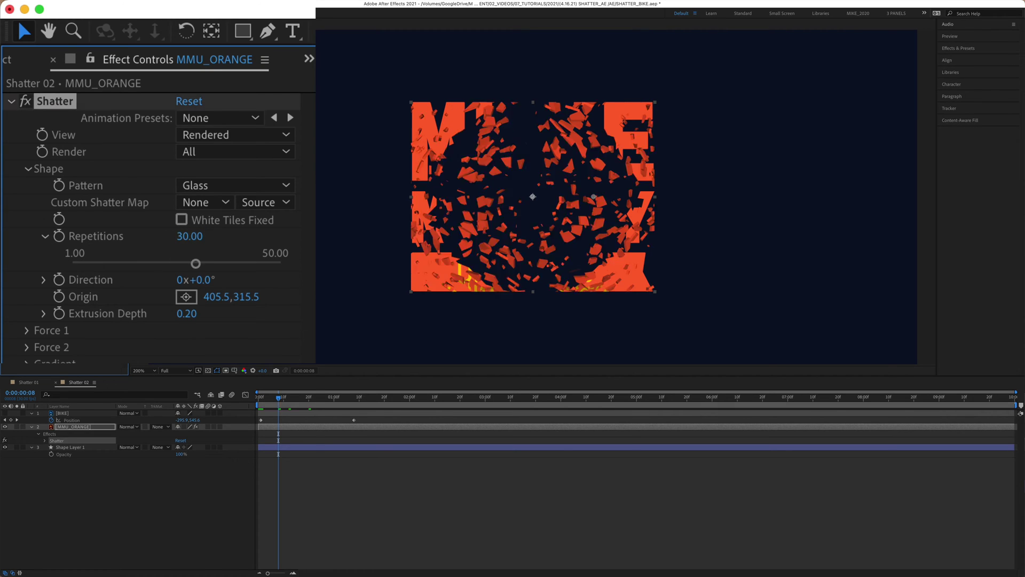
Drag the Force 1 point to the logo's left edge, around 1.5,283.5, and scrub to preview
left_click(27, 304)
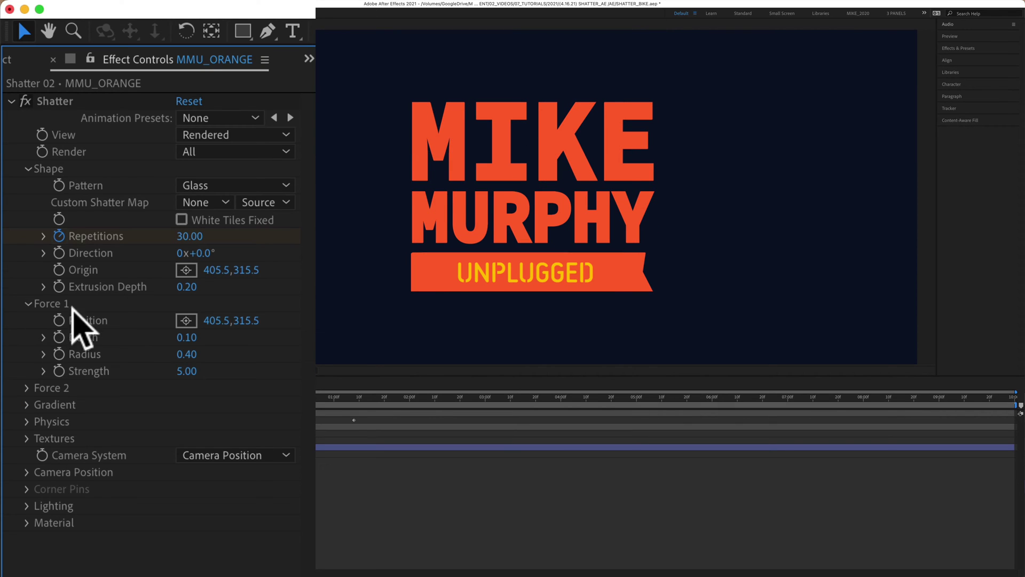
left_click(186, 320)
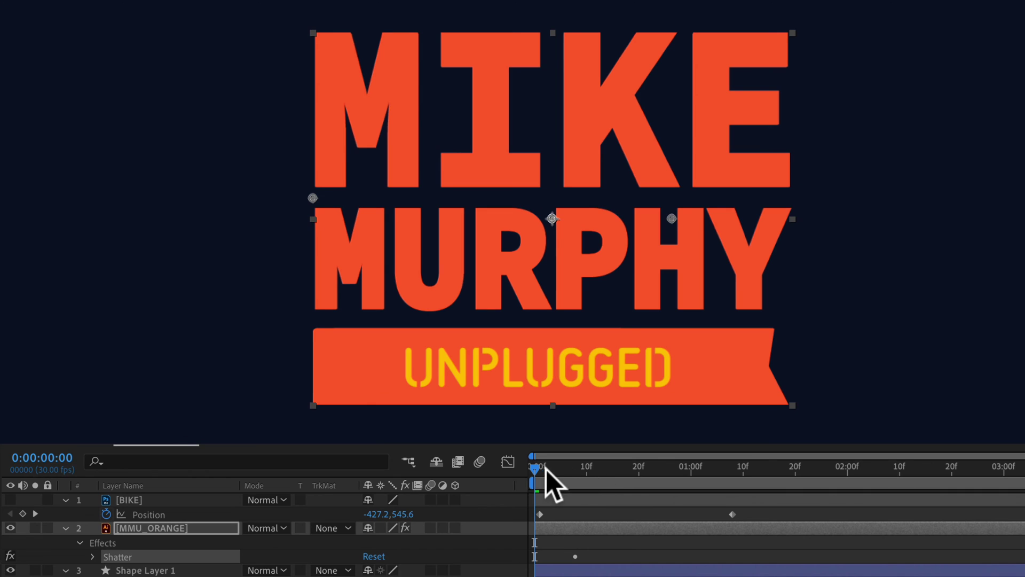
left_click_drag(536, 467, 516, 469)
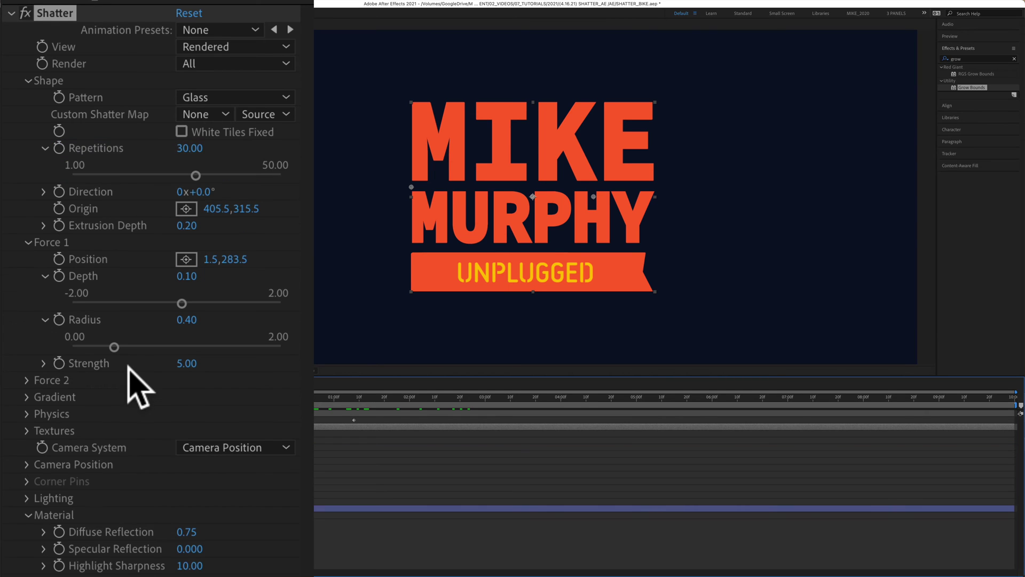
Keyframe Force 1 Radius from 0 at the start to 2.5 about one second later
left_click_drag(119, 346, 67, 348)
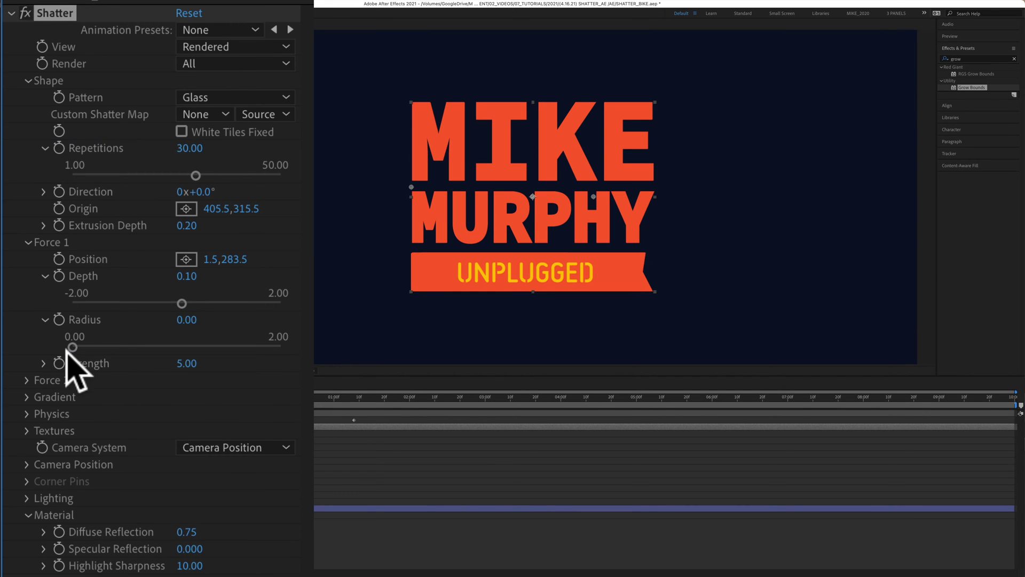
left_click(59, 319)
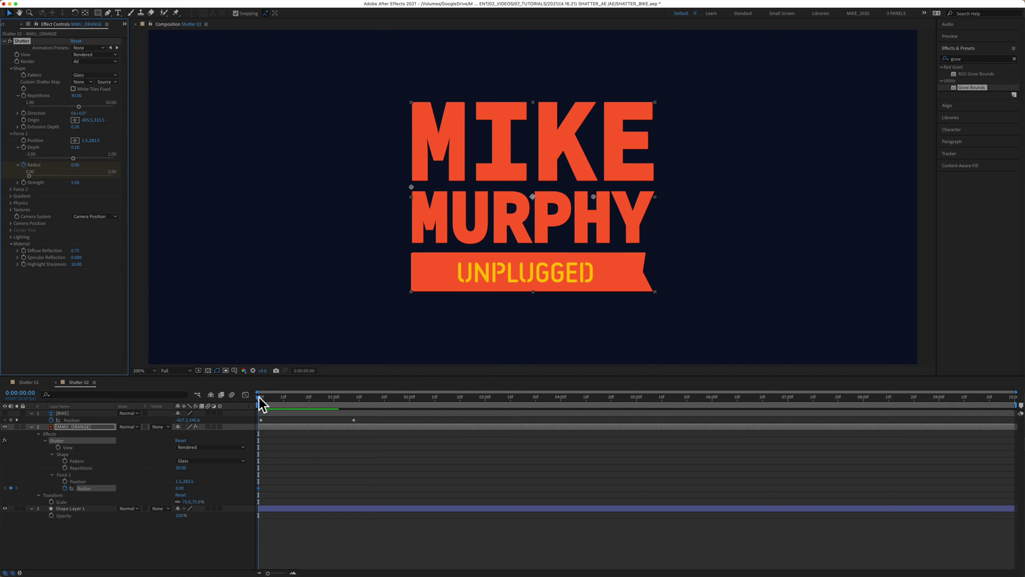
left_click_drag(258, 396, 333, 399)
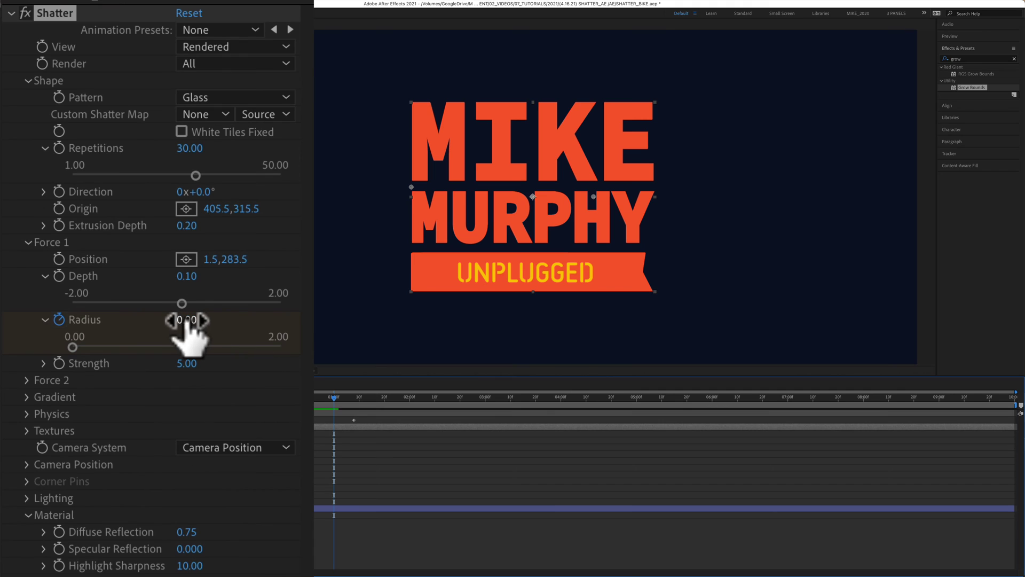
left_click(187, 320)
type("2.5")
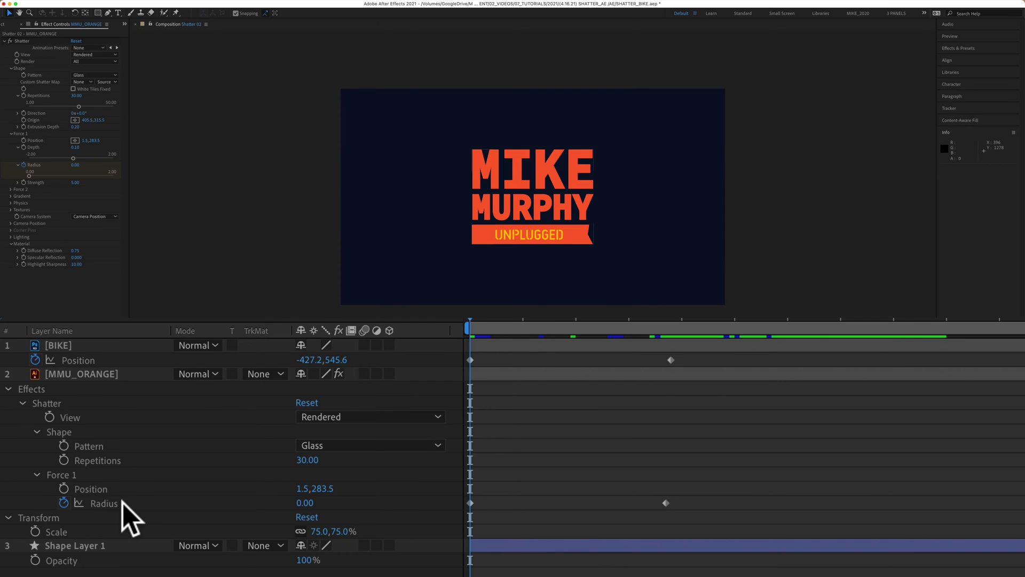
left_click(122, 503)
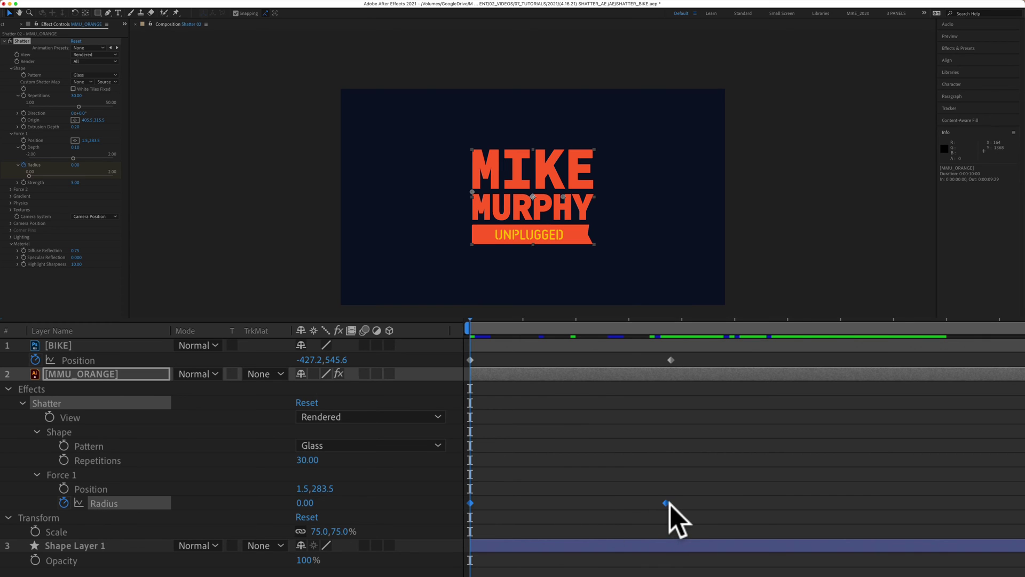
Show the BIKE and MMU_ORANGE layers and move both Radius keyframes to start at 0:00:01:06
left_click_drag(665, 503, 869, 502)
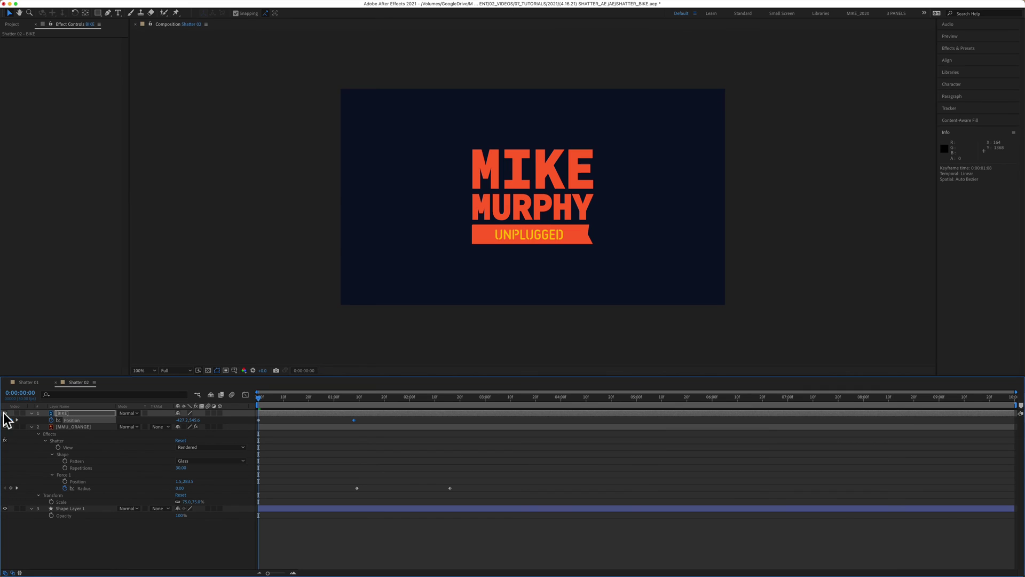
left_click_drag(5, 413, 5, 426)
left_click_drag(258, 399, 367, 401)
left_click(350, 480)
left_click_drag(350, 479, 444, 489)
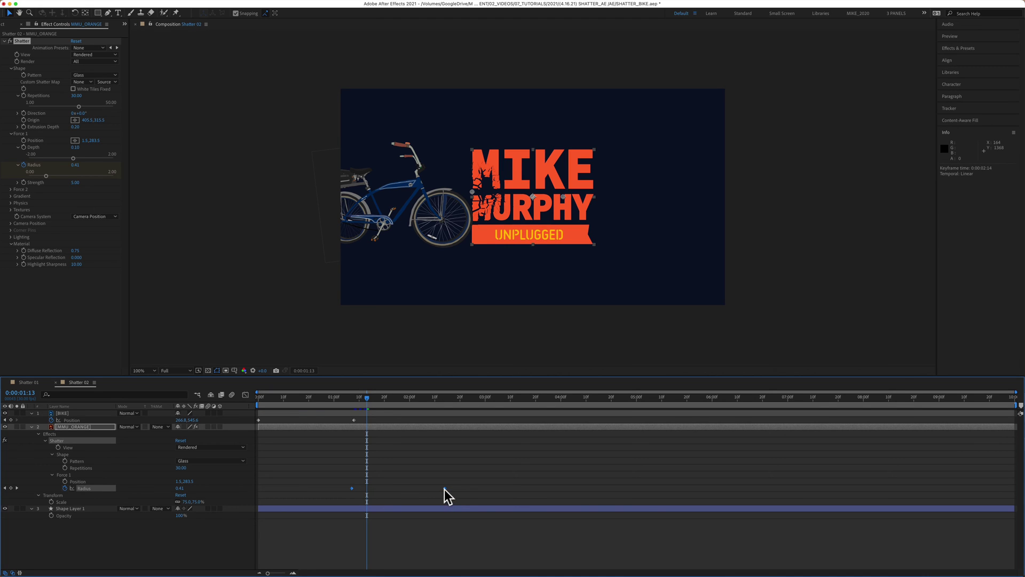
left_click_drag(368, 398, 350, 398)
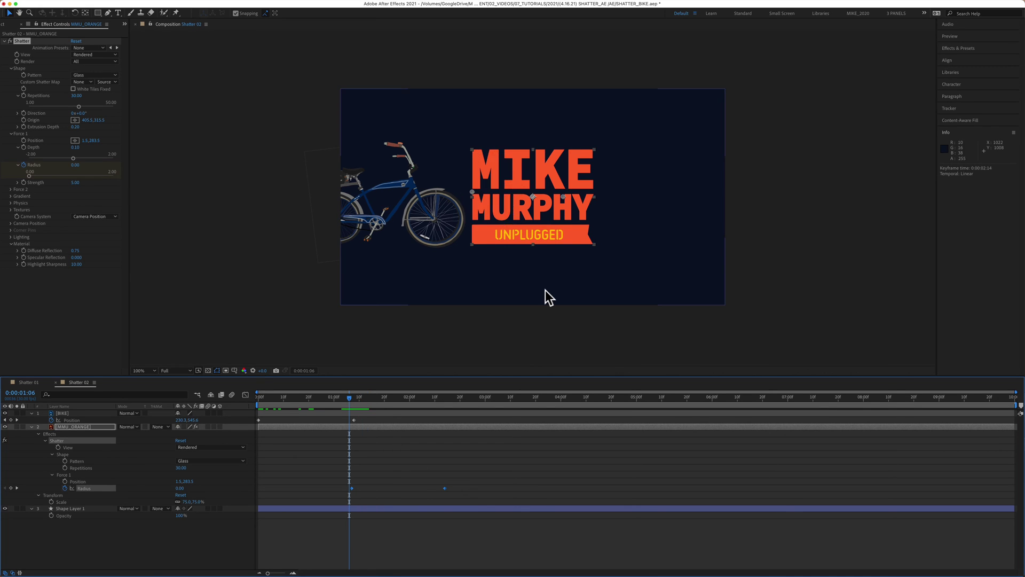
Zoom in on the logo and drag the Force 1 point down the left edge to 2.2,467.5
key("period")
key("period")
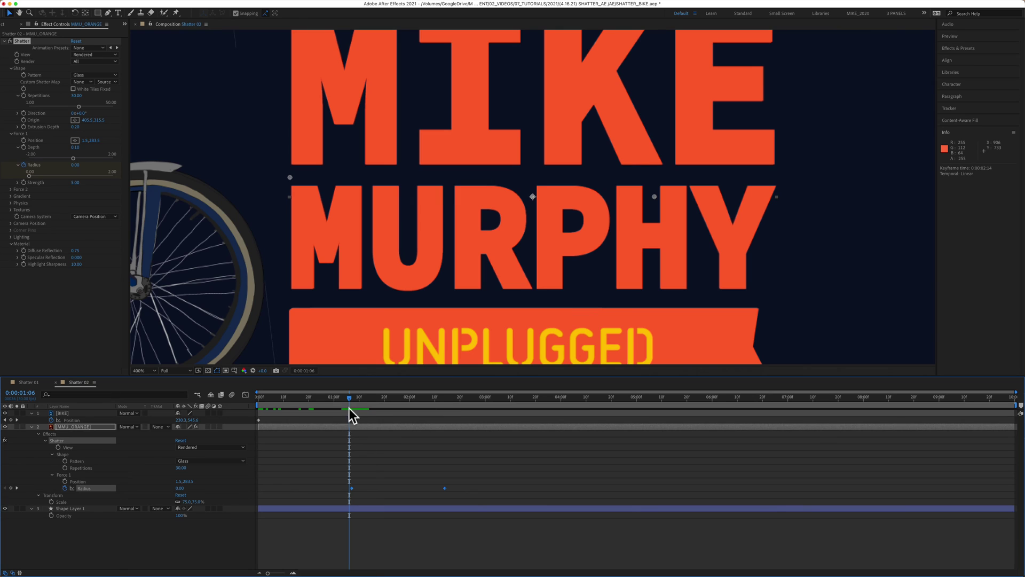
left_click_drag(350, 398, 357, 399)
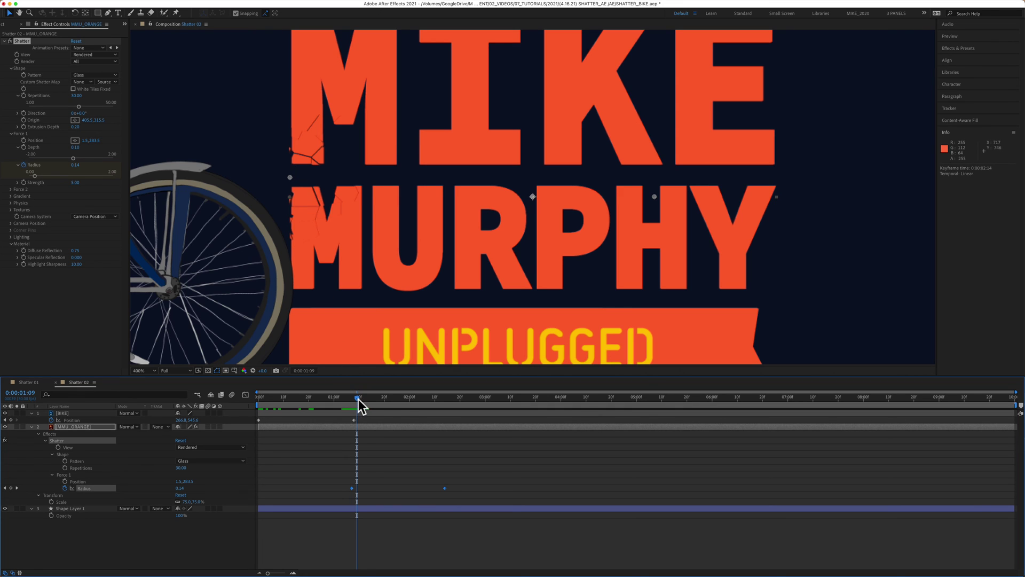
left_click_drag(358, 399, 362, 398)
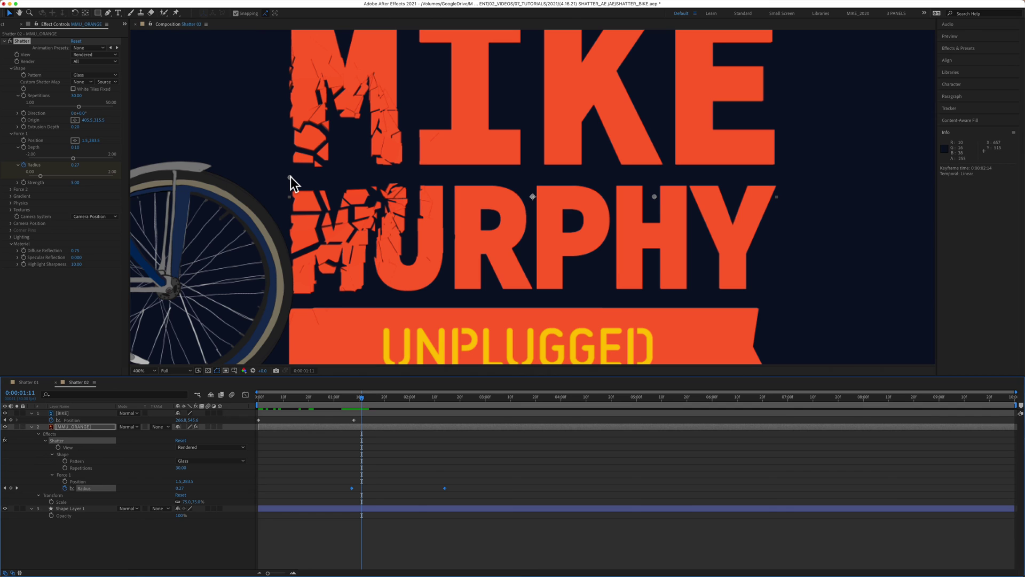
left_click_drag(290, 178, 291, 286)
left_click_drag(360, 396, 411, 401)
Jump later in time to see the shards clipped at the logo layer's edge
key("comma")
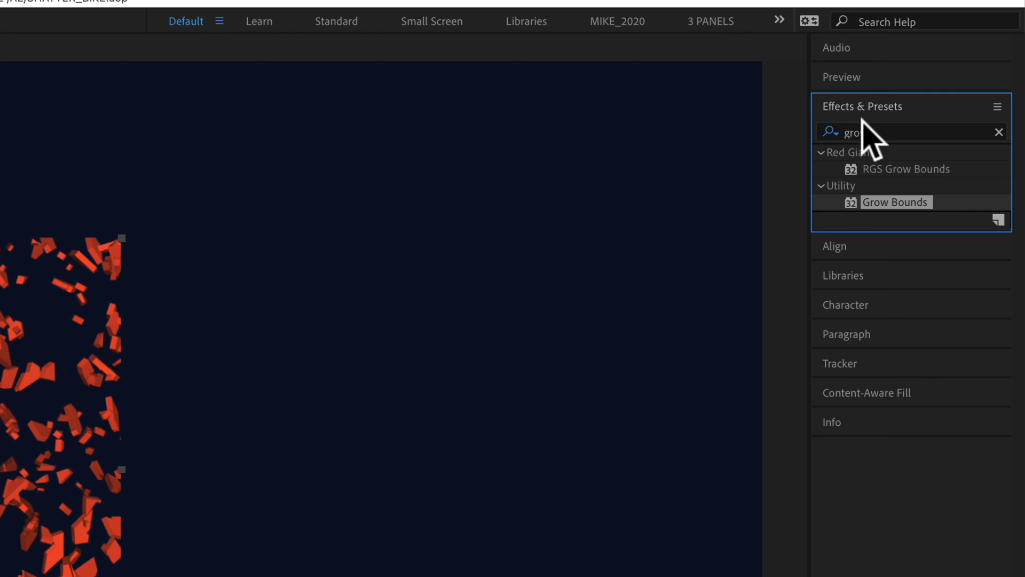
Add Grow Bounds to the MMU_ORANGE layer and place it above Shatter
left_click(836, 133)
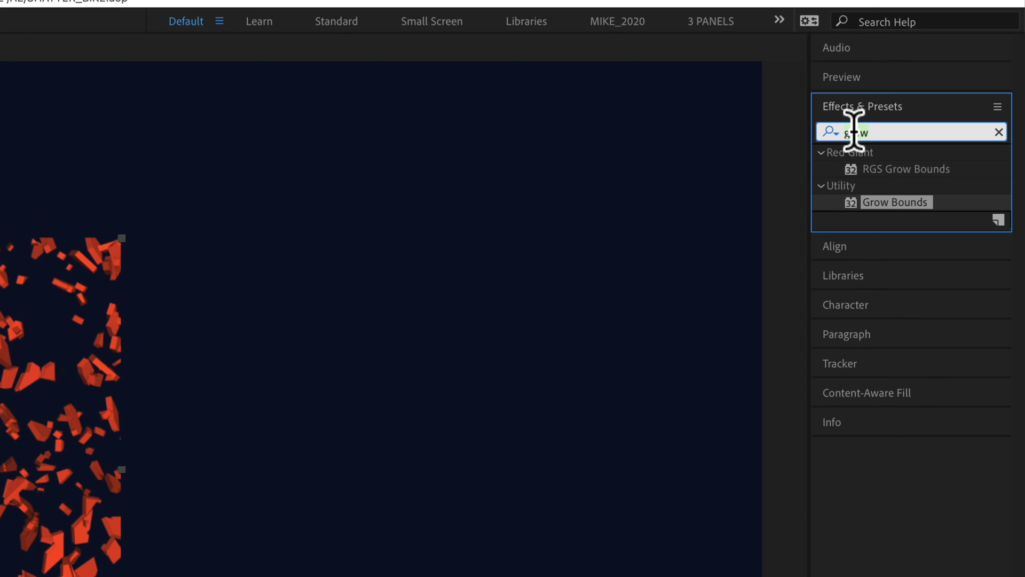
type("gro")
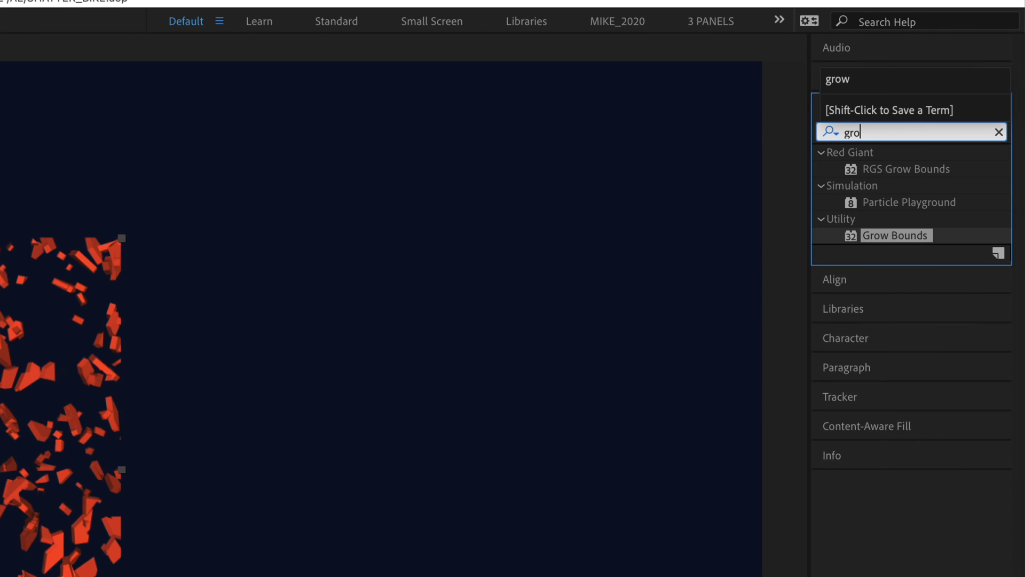
type("w")
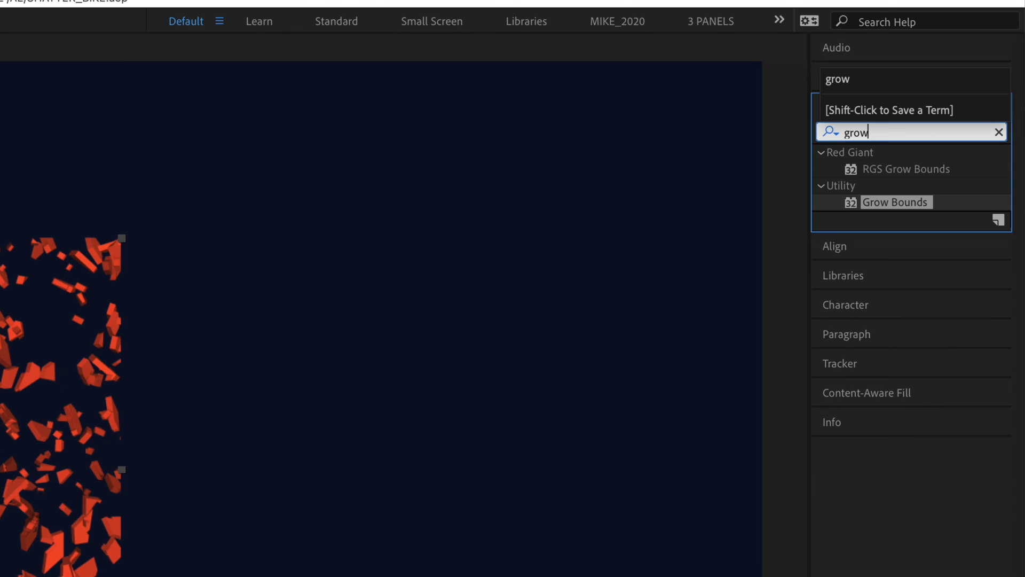
key("Return")
left_click(901, 204)
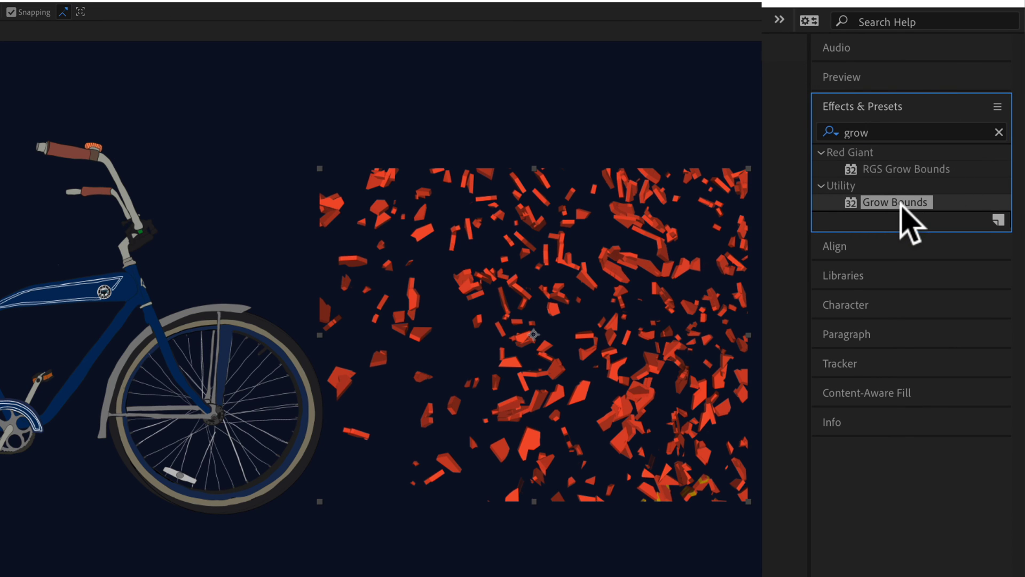
left_click_drag(903, 206, 620, 296)
left_click_drag(619, 296, 620, 296)
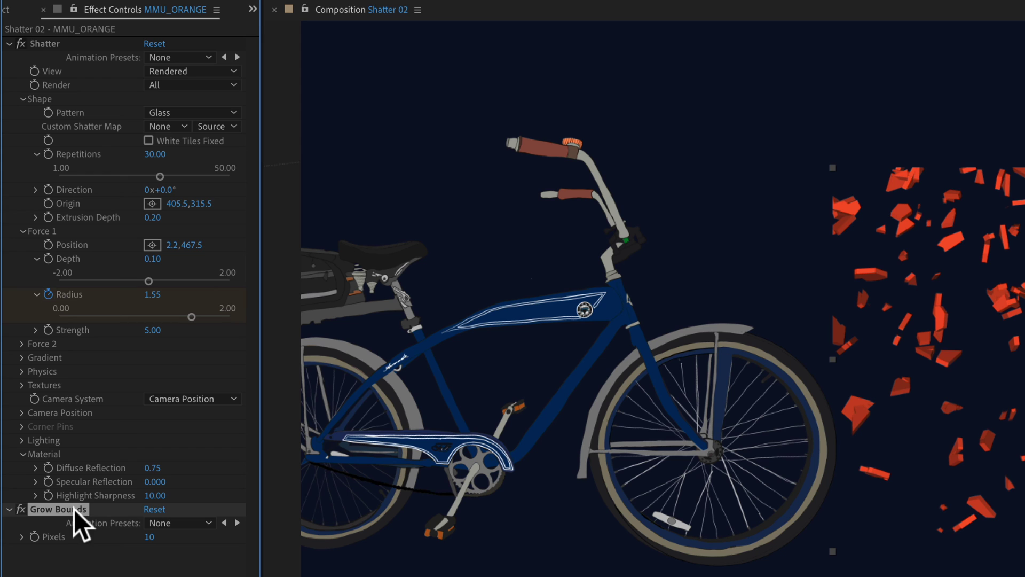
left_click_drag(73, 508, 69, 35)
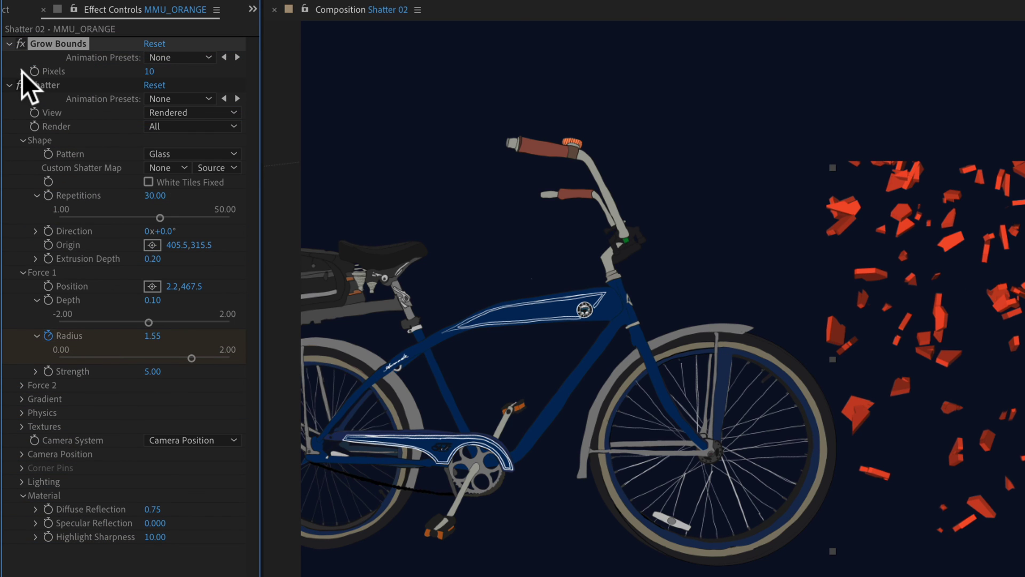
Set the Grow Bounds Pixels value to 600
left_click(21, 72)
left_click_drag(65, 94, 231, 97)
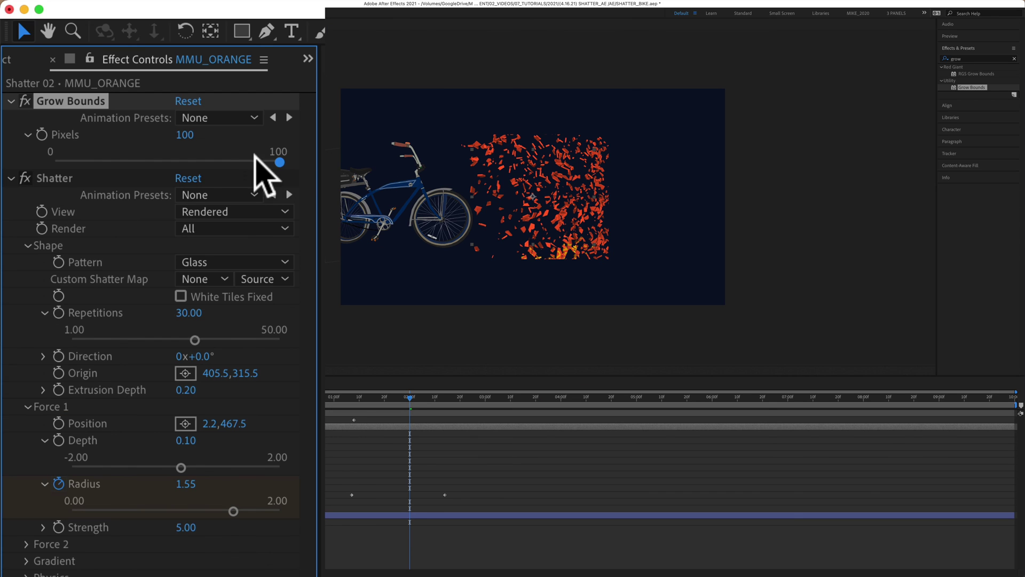
left_click(191, 135)
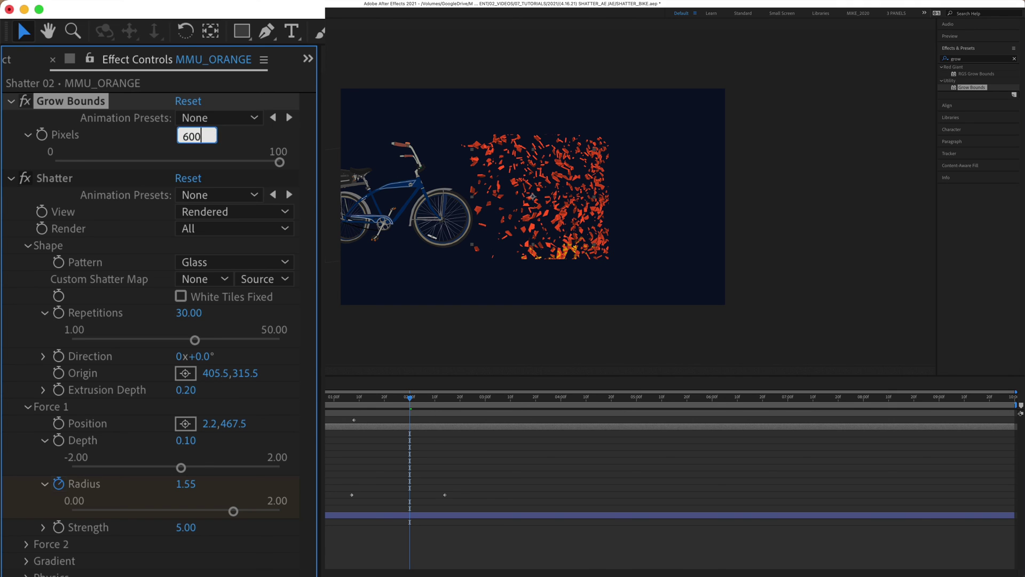
key("Return")
left_click_drag(792, 395, 1024, 398)
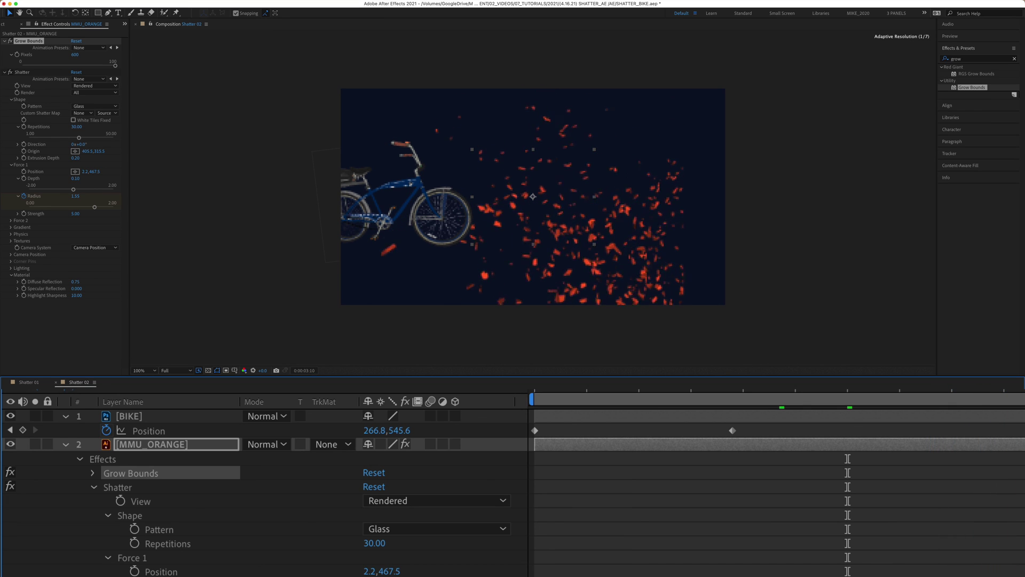